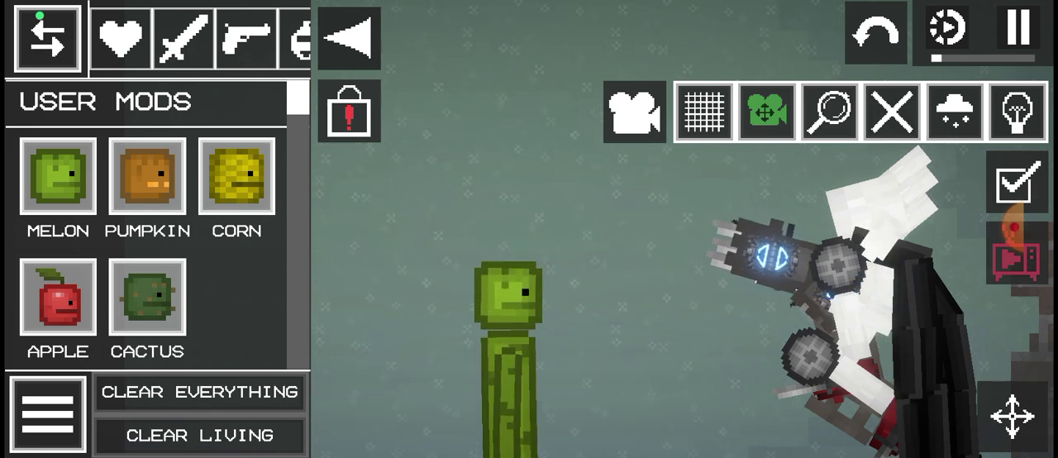
Pause and resume the scene a few times, then pan right to the titan and brick wall.
key("Escape")
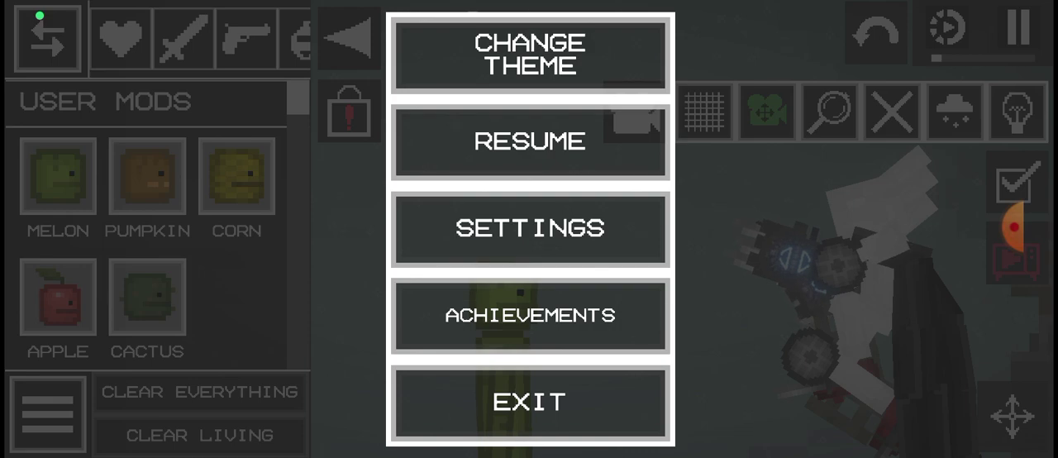
key("Escape")
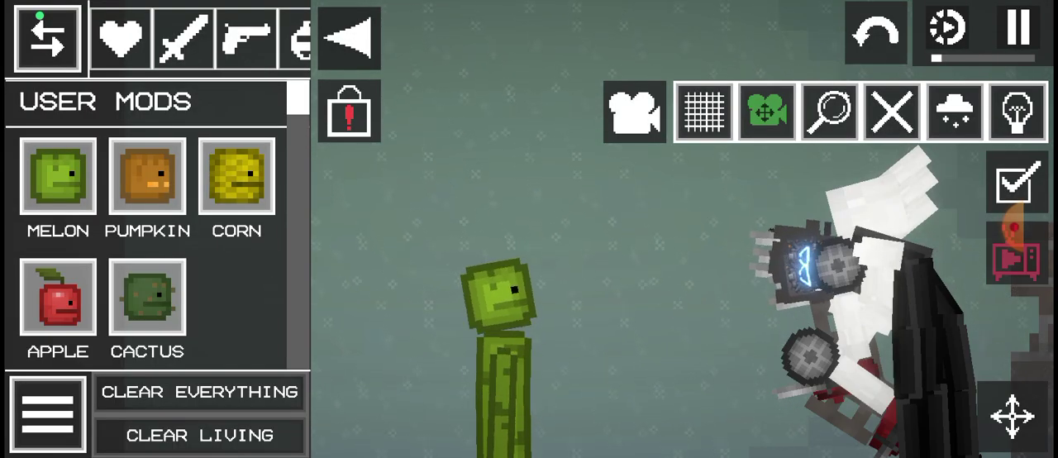
key("Escape")
key("Escape")
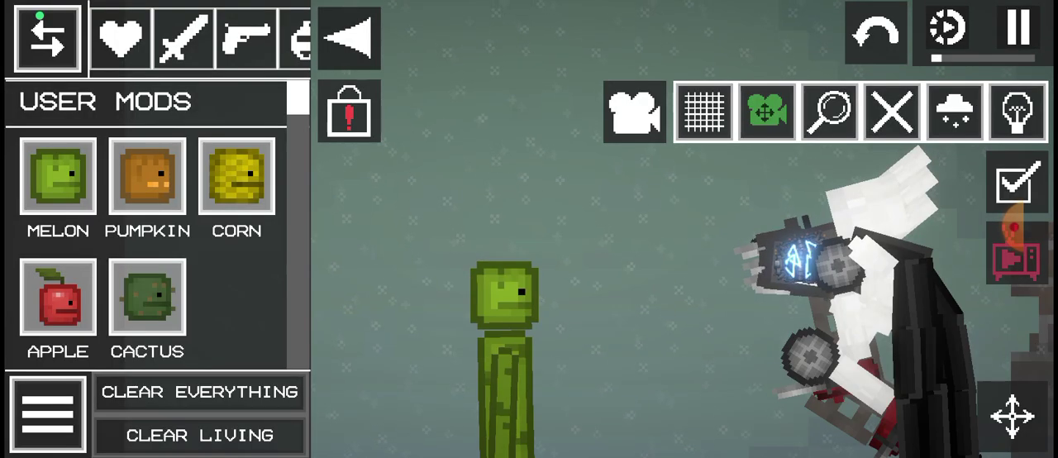
key("Escape")
key("Escape")
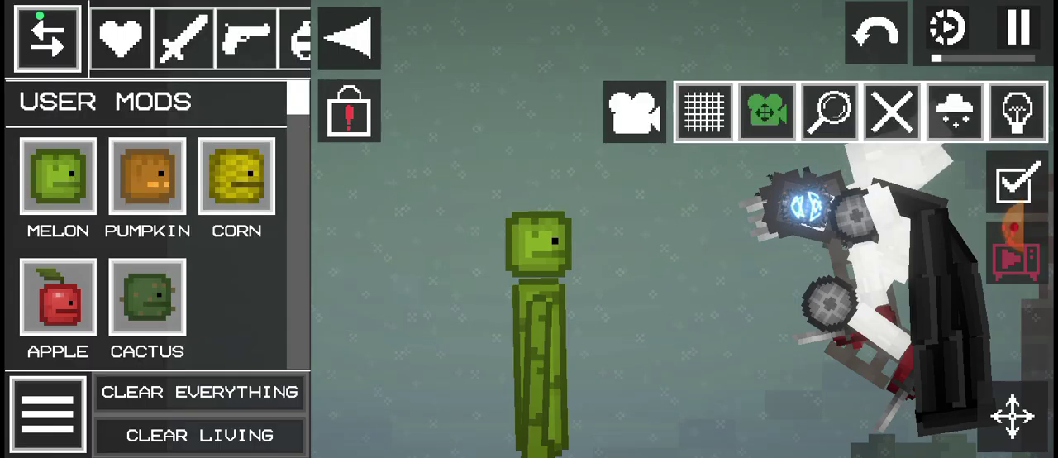
left_click(48, 413)
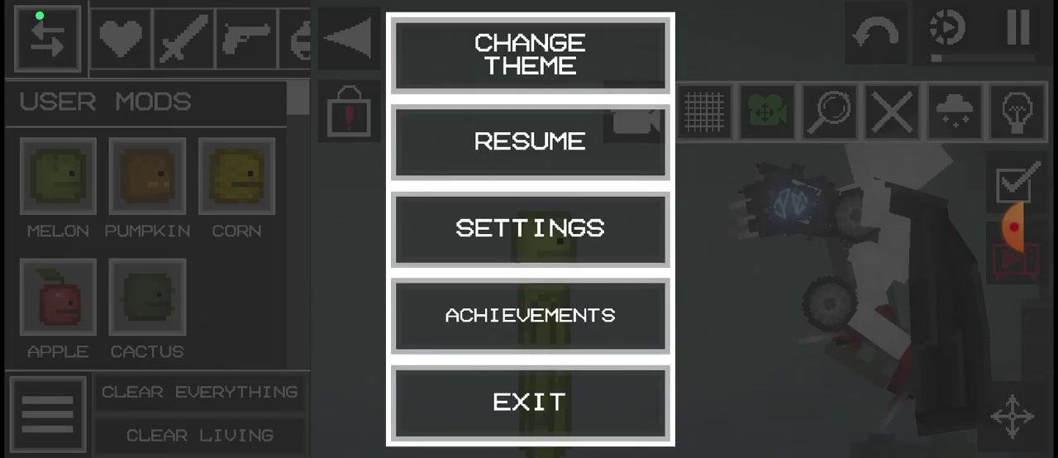
key("Escape")
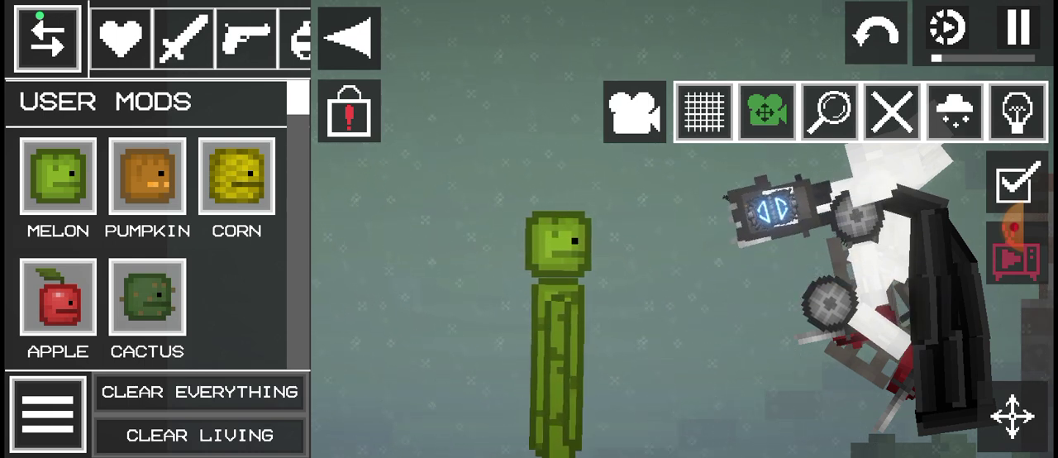
left_click_drag(744, 331, 546, 356)
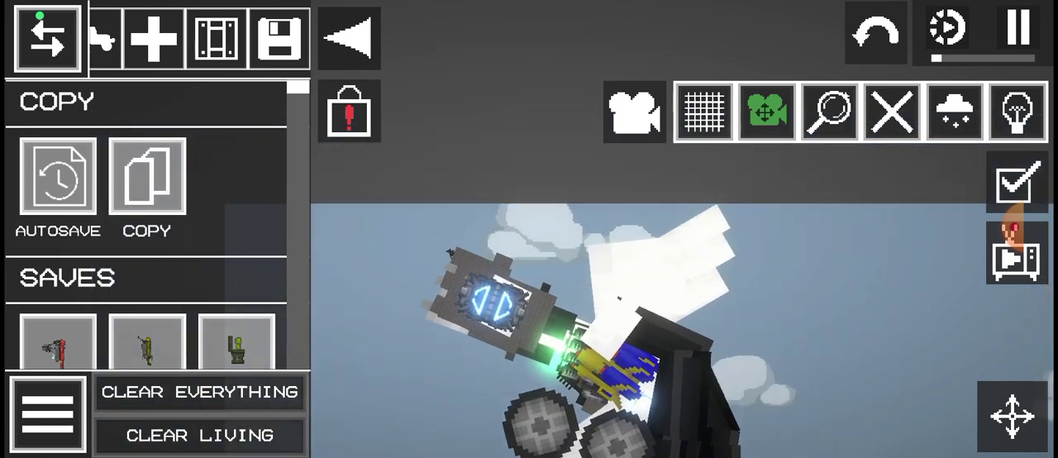
Pause the fight from the hamburger menu, then resume it.
left_click(47, 414)
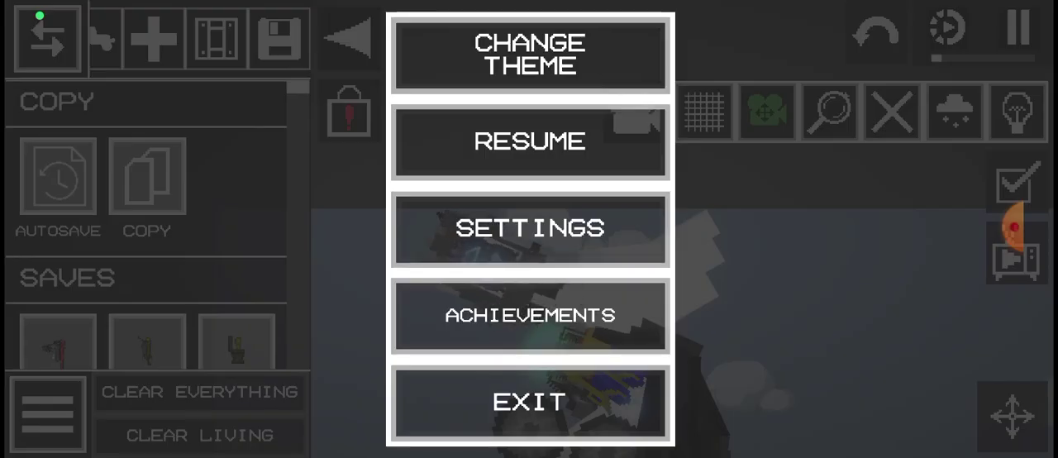
key("Escape")
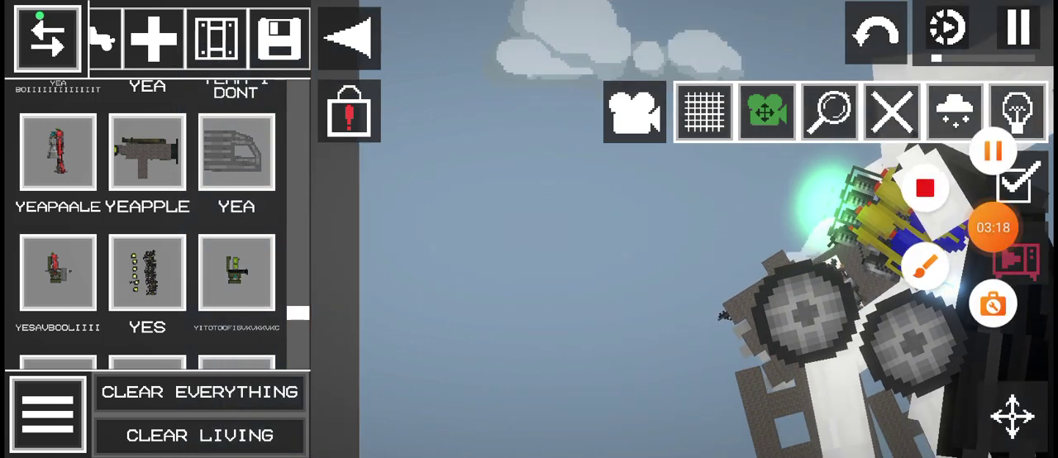
scroll(148, 224, "up", 8)
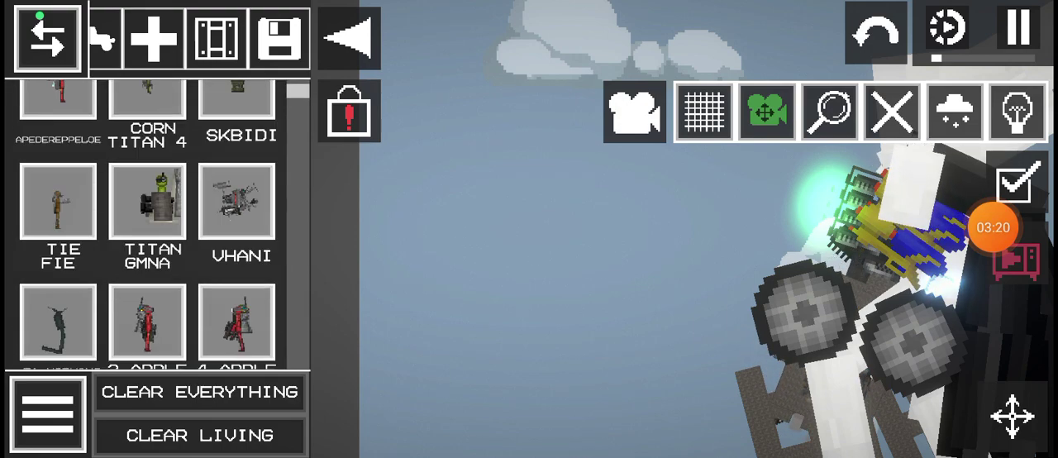
scroll(149, 231, "up", 5)
scroll(149, 232, "down", 5)
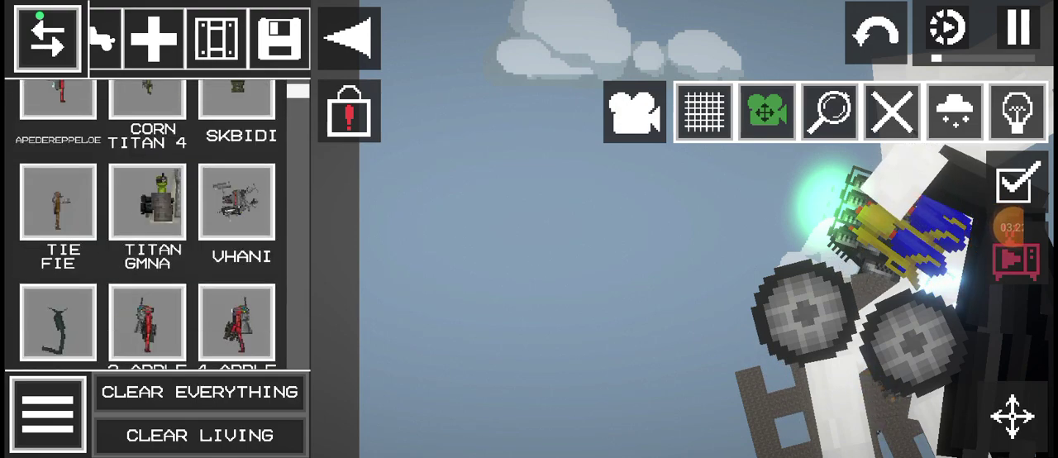
Spawn the TITAN GMNA save in the sky and box-select its gatling gun.
left_click(497, 166)
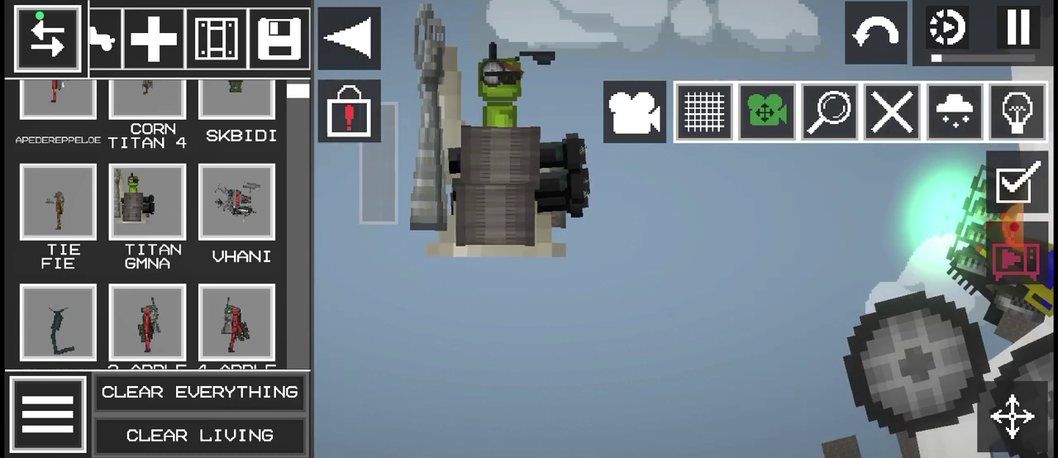
scroll(497, 165, "up", 5)
mouse_move(614, 162)
left_mouse_down()
mouse_move(567, 323)
mouse_move(542, 335)
left_mouse_up()
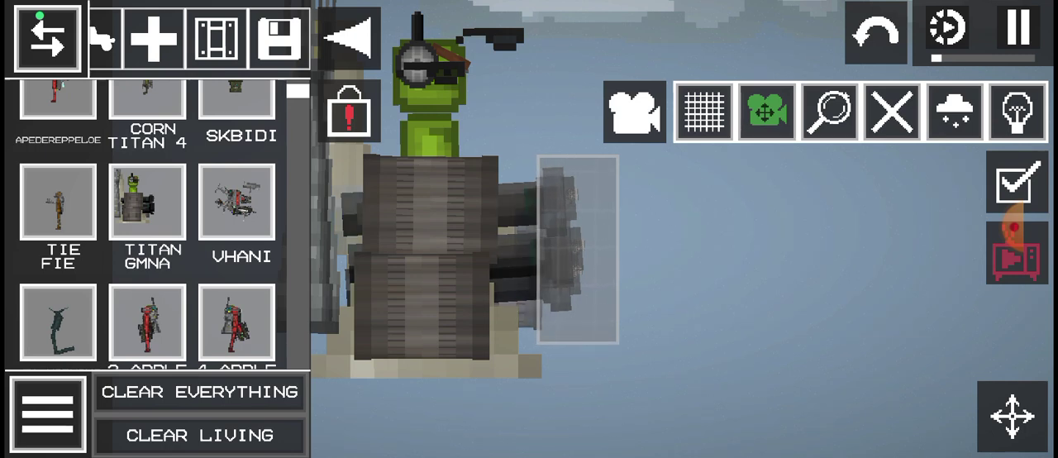
Copy the selected gatling gun and place the copy left of the character.
right_click(571, 248)
scroll(570, 314, "down", 3)
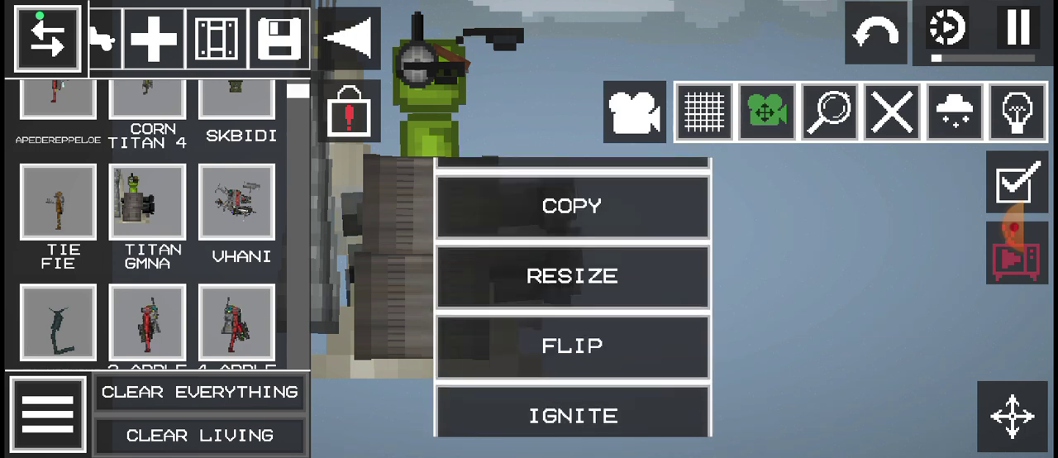
left_click(573, 206)
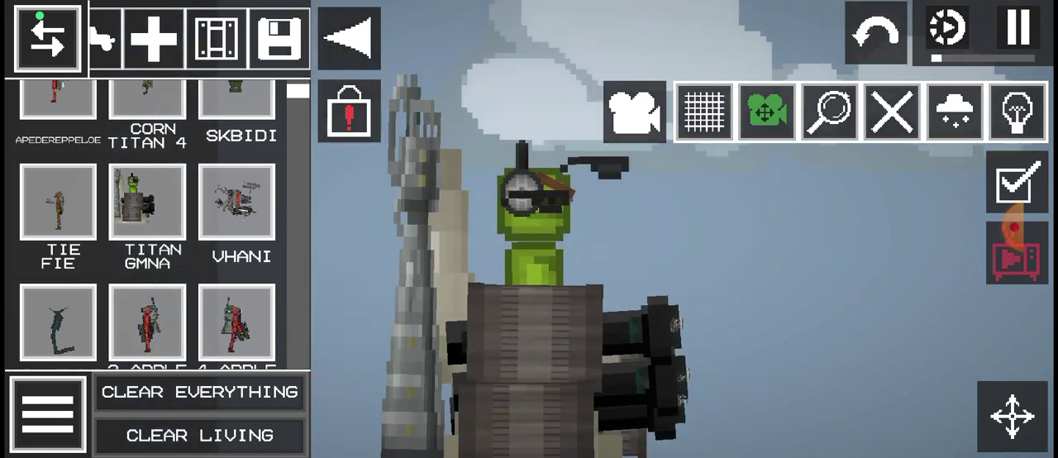
left_click(282, 35)
left_click(148, 175)
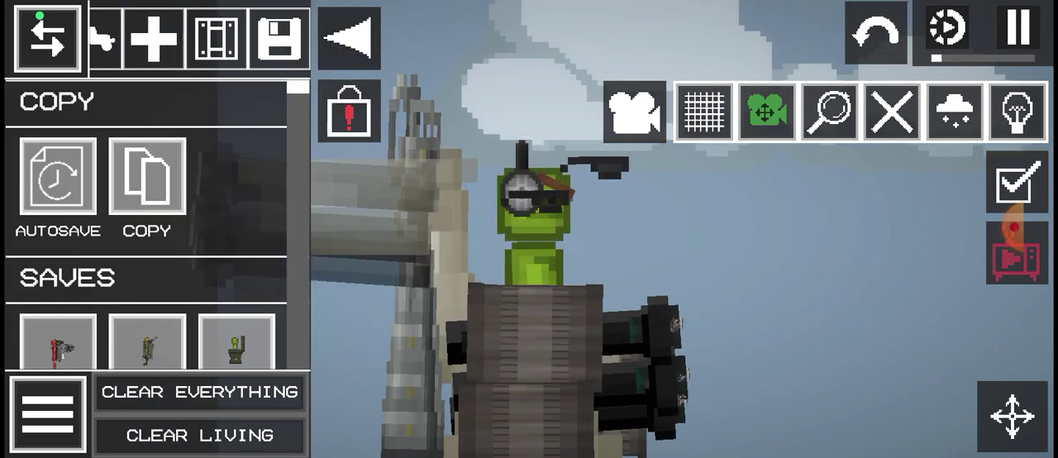
left_click_drag(579, 289, 455, 248)
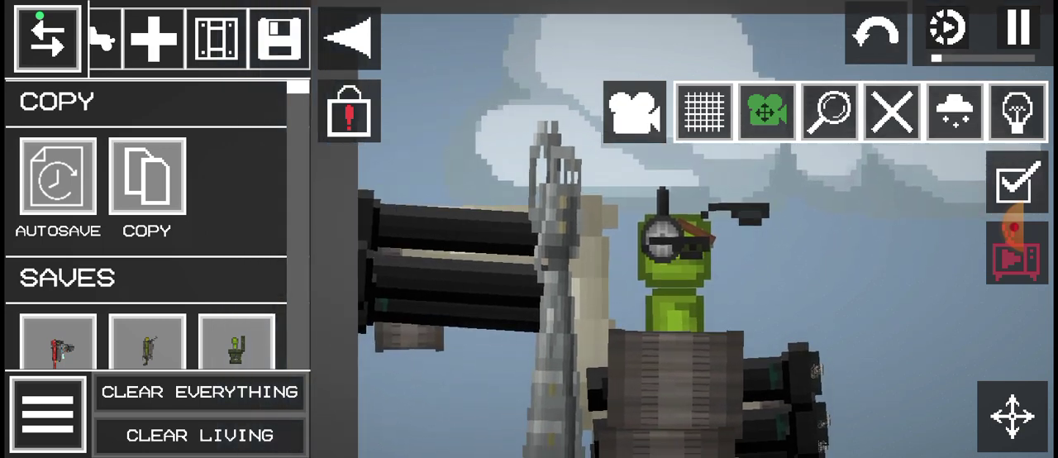
Activate the left gatling gun and tap the screen recorder overlay.
left_click_drag(745, 289, 690, 232)
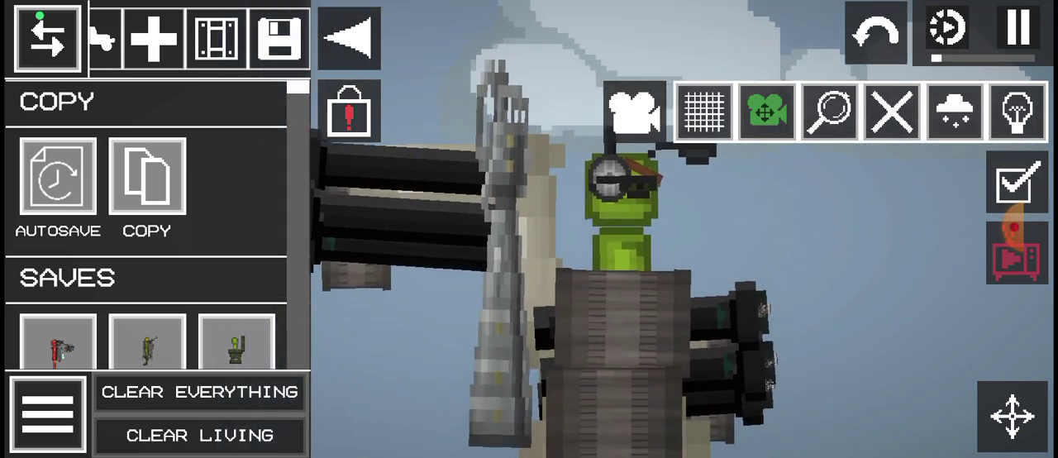
left_click(397, 194)
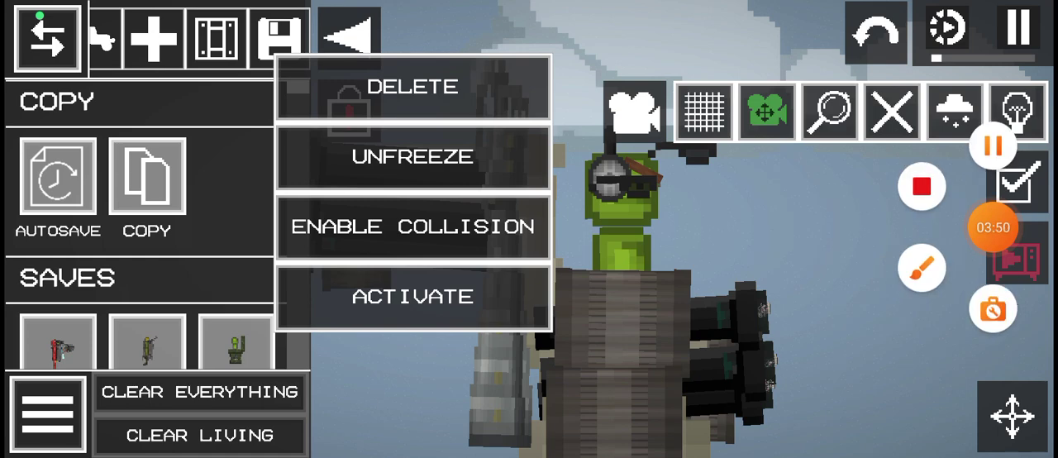
left_click(413, 296)
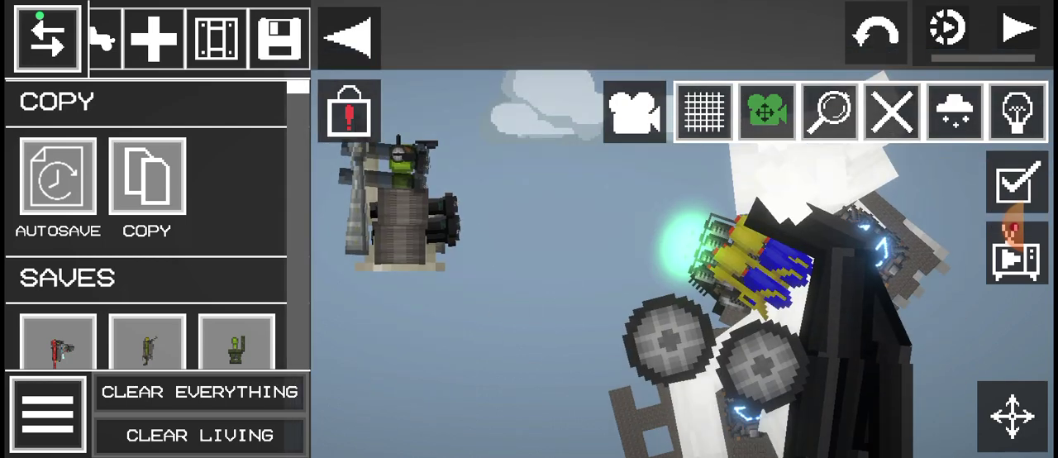
left_click(1015, 228)
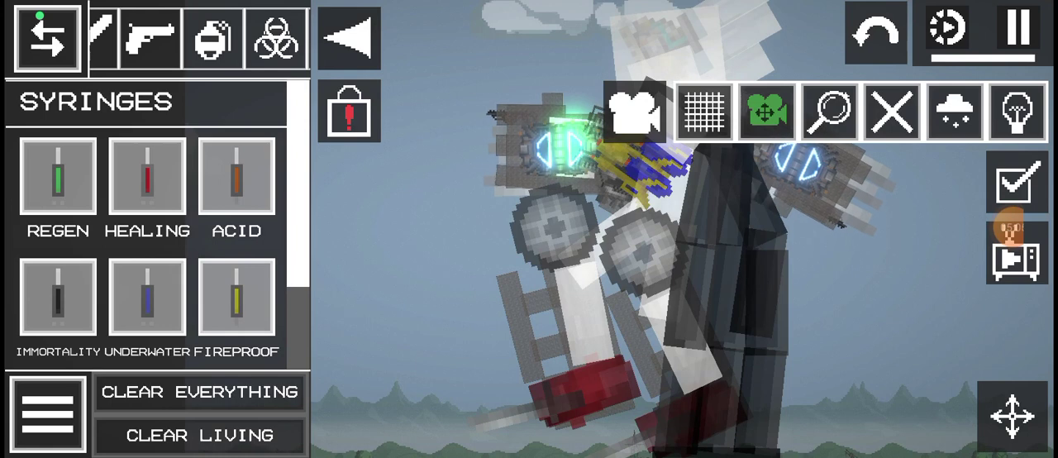
Delete the fighting contraption and drop a Nuclear Bomb from the Explosives category.
right_click(645, 190)
left_click(719, 212)
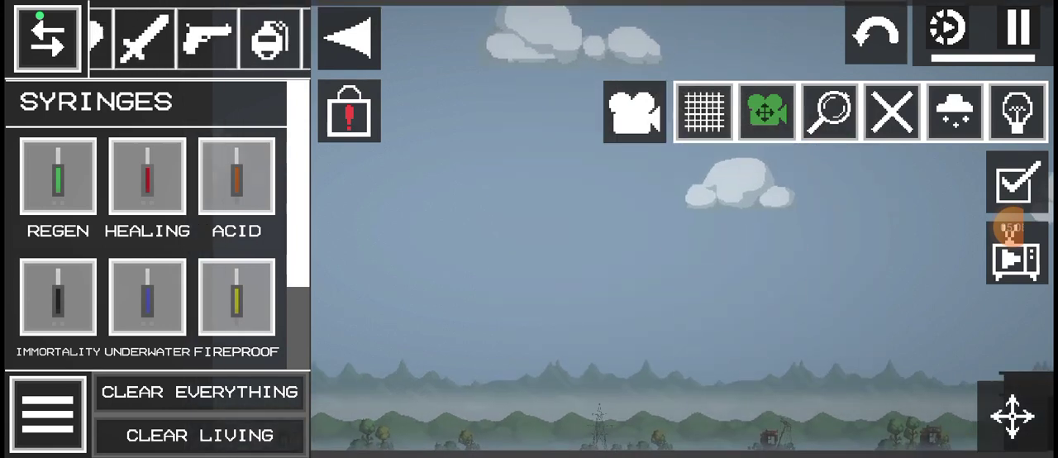
left_click(215, 37)
scroll(149, 248, "down", 3)
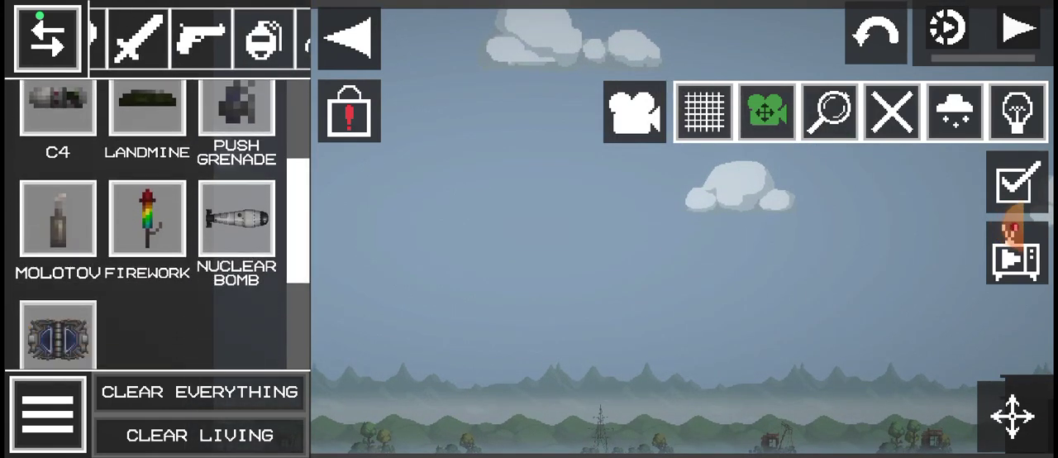
left_click(660, 215)
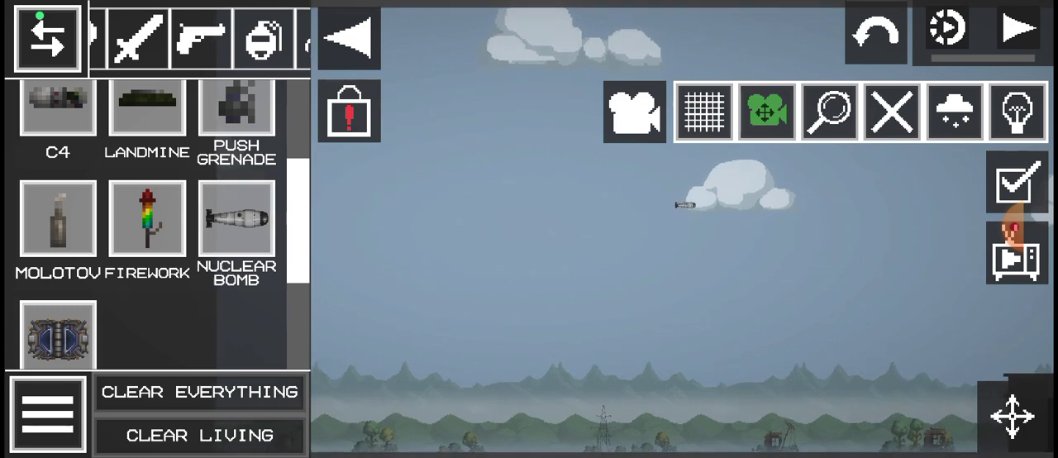
left_click_drag(579, 290, 579, 207)
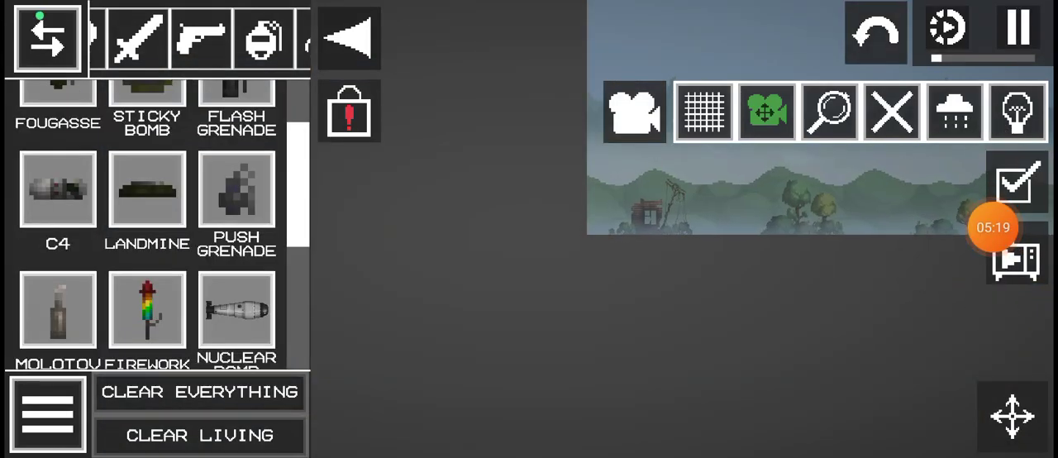
scroll(199, 37, "right", 3)
Spawn the ZA IDEA contraption from the Other category's custom items.
left_click(219, 37)
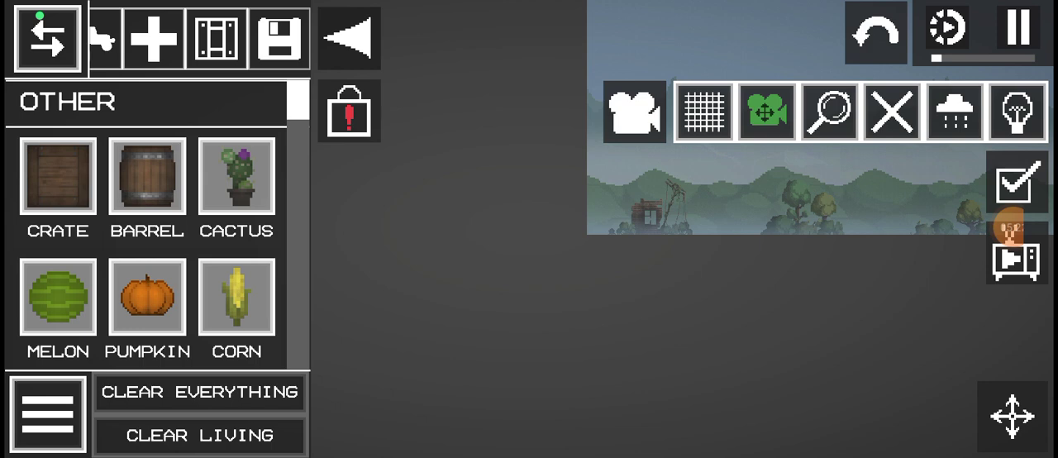
scroll(148, 248, "down", 5)
scroll(661, 248, "up", 5)
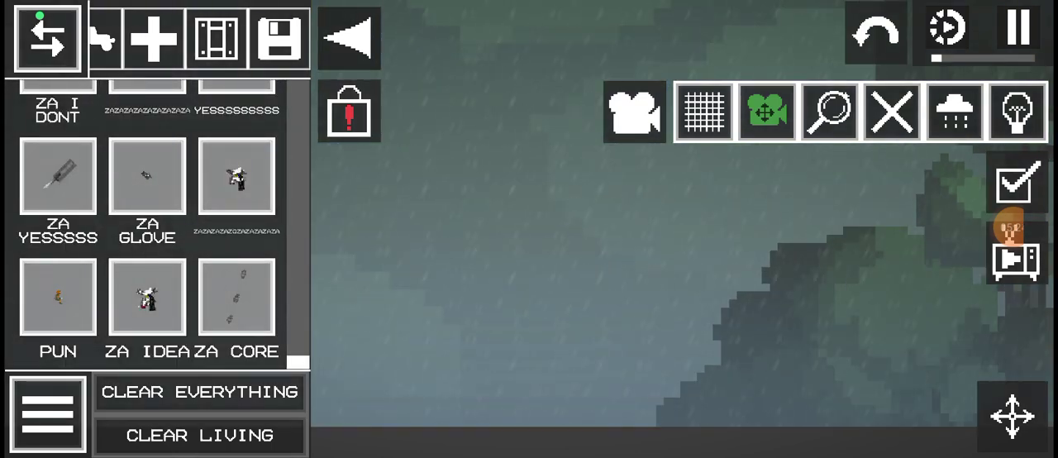
left_click(147, 296)
left_click(529, 232)
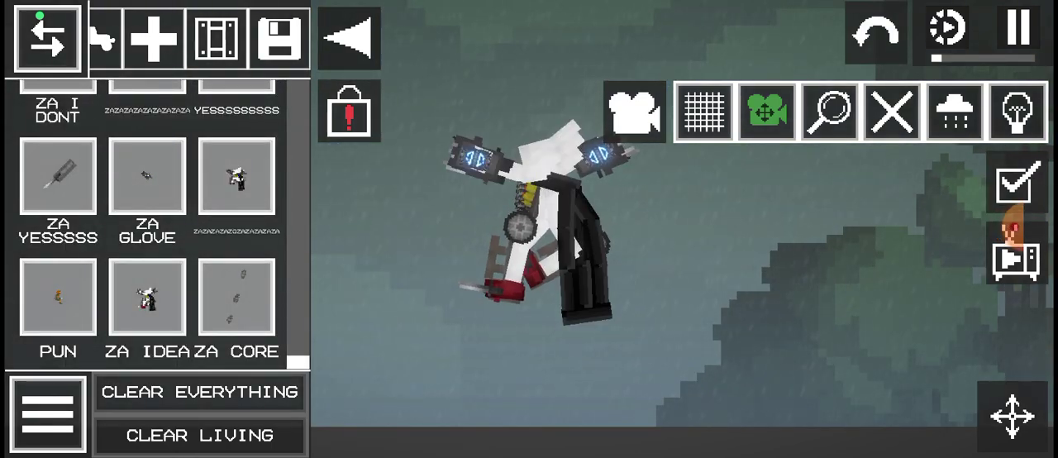
Freeze one part of the ZA IDEA titan in place and confirm it.
right_click(529, 232)
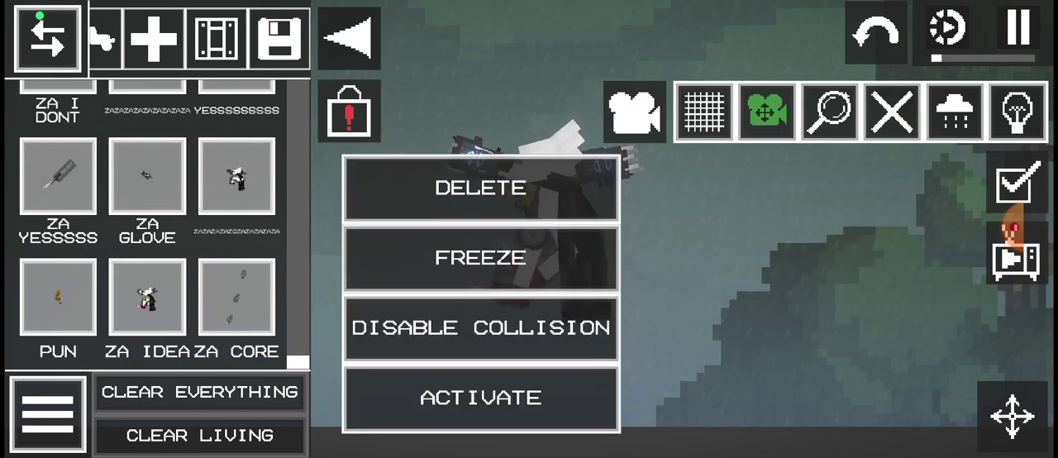
scroll(530, 232, "up", 5)
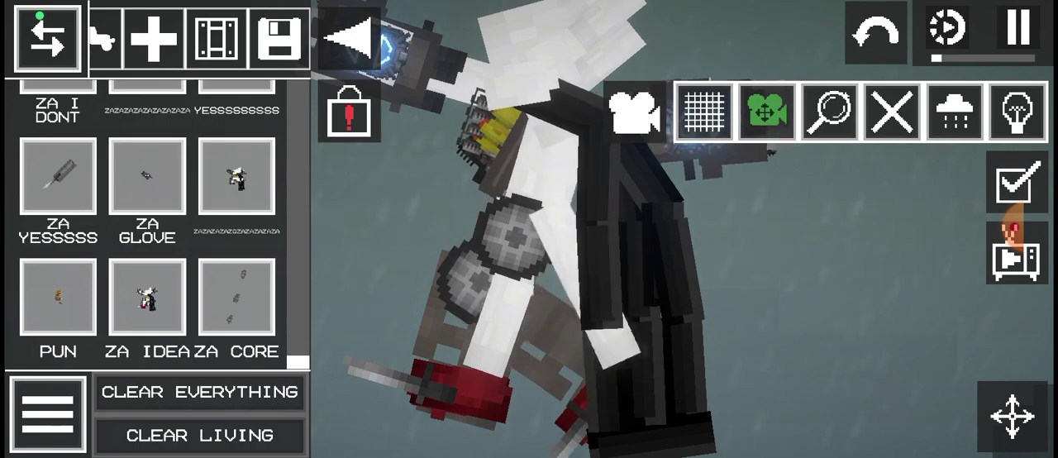
right_click(545, 207)
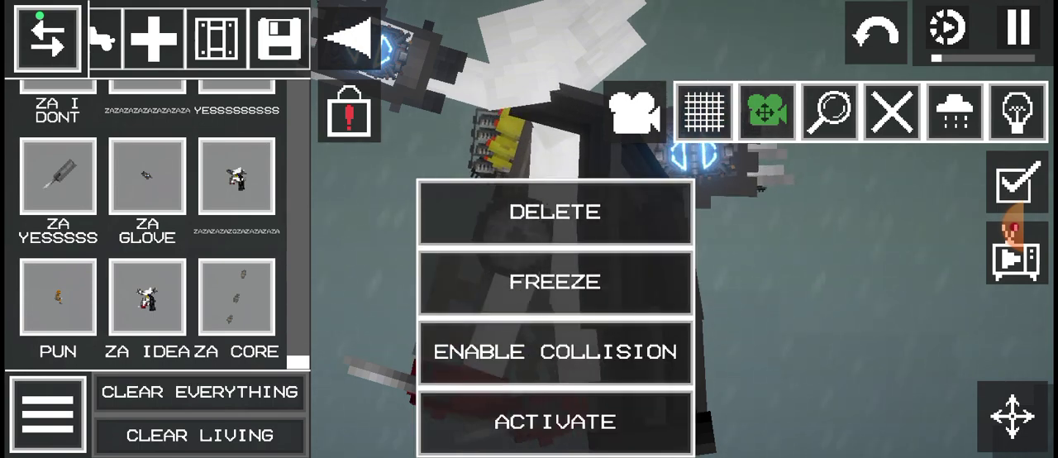
left_click(546, 99)
scroll(562, 223, "down", 8)
scroll(563, 224, "up", 8)
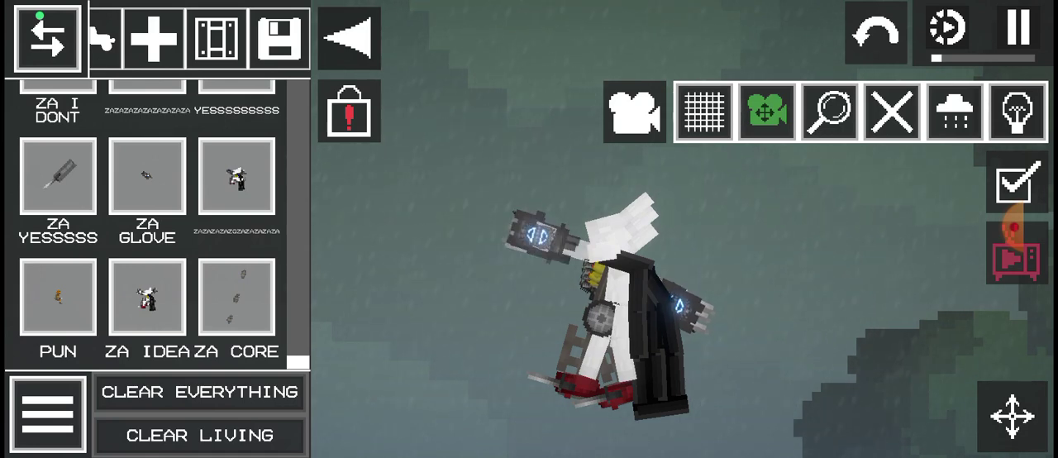
right_click(545, 240)
left_click(530, 271)
right_click(529, 239)
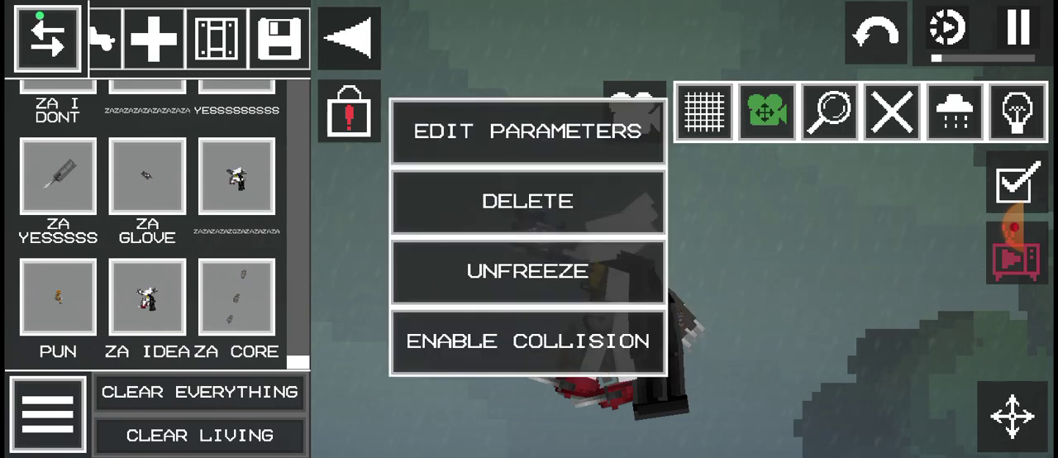
left_click(528, 272)
Box-select the whole frozen titan, open its options, and drag it up-left.
left_click_drag(494, 146, 711, 331)
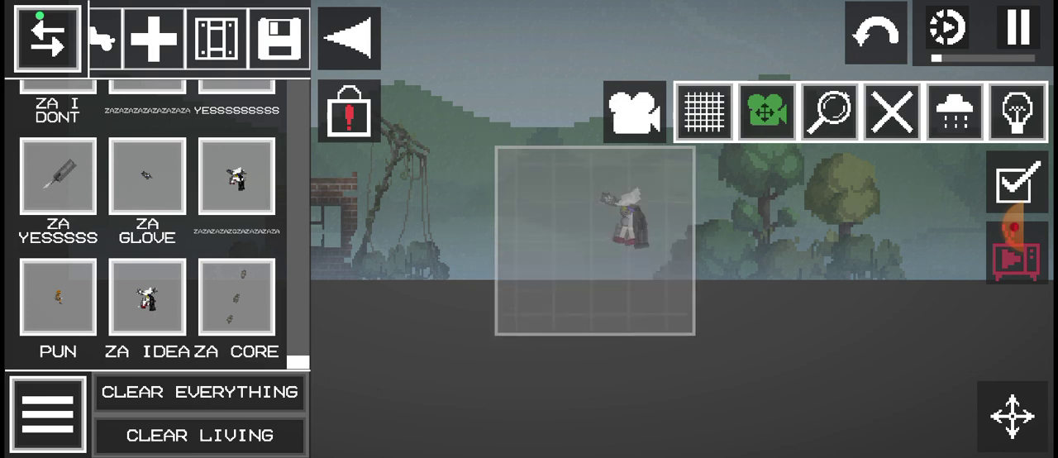
right_click(624, 219)
scroll(633, 272, "down", 4)
scroll(633, 273, "down", 4)
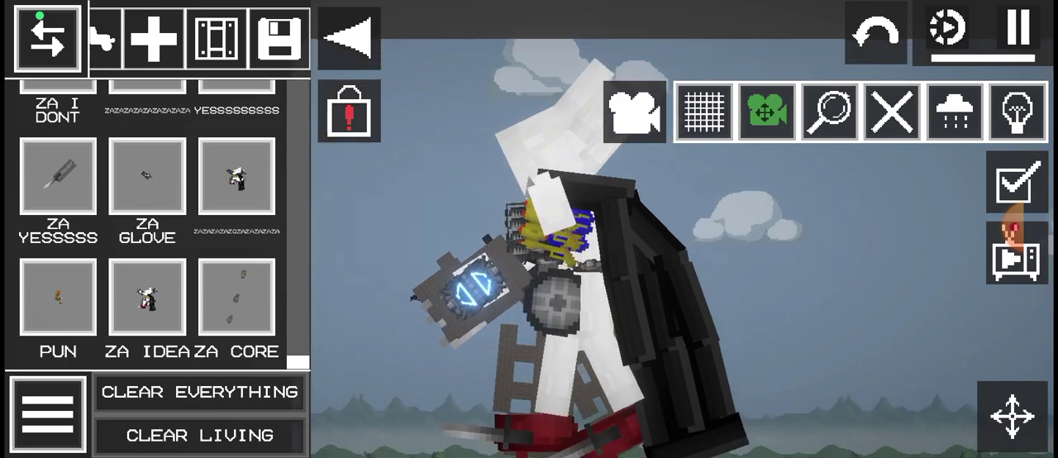
left_click_drag(467, 281, 426, 248)
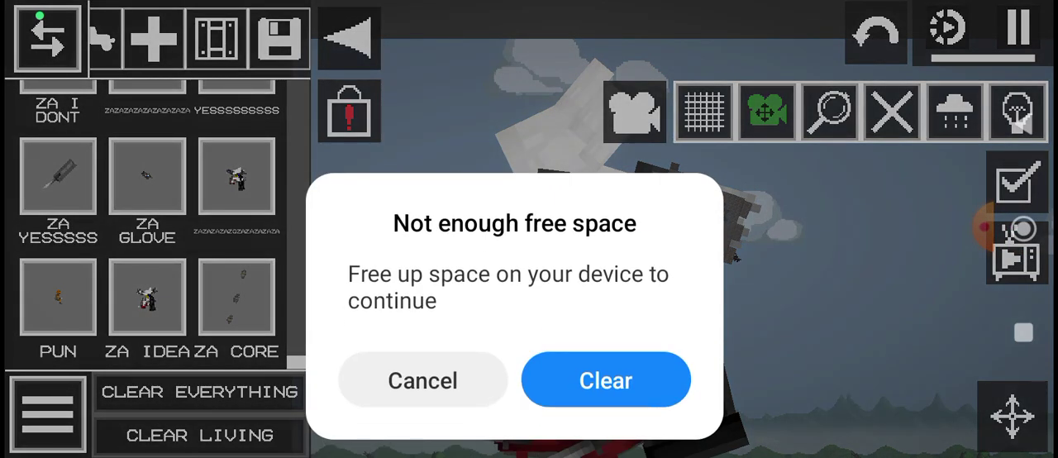
Cancel the Not enough free space warning and pan toward the titan's upper body.
left_click(423, 380)
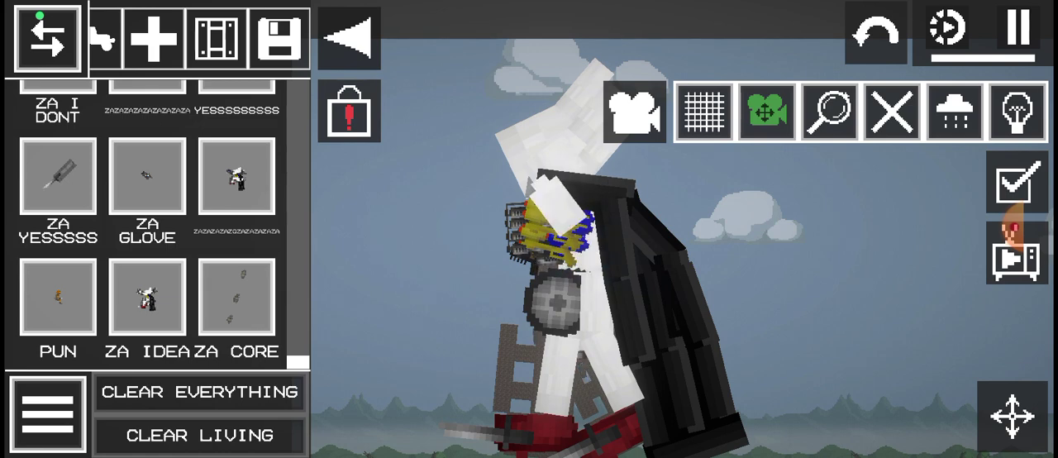
scroll(661, 248, "up", 2)
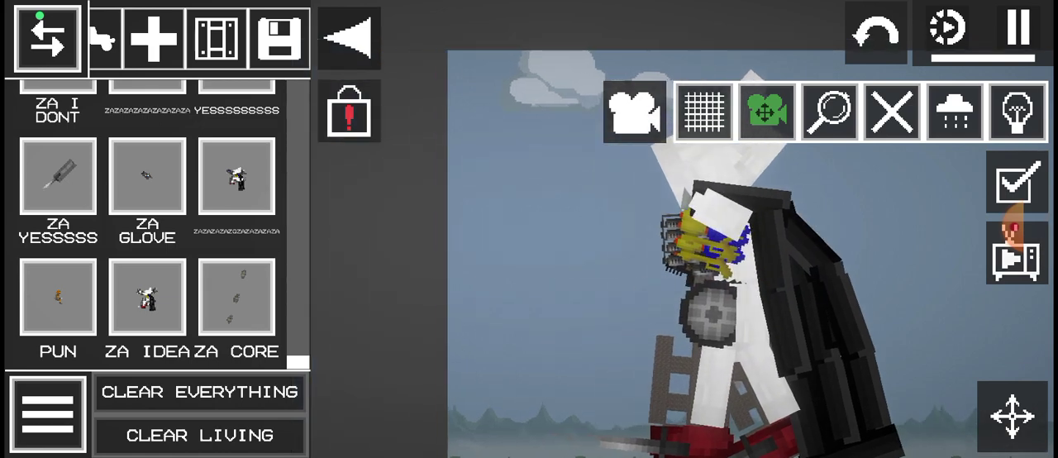
left_click_drag(662, 248, 496, 331)
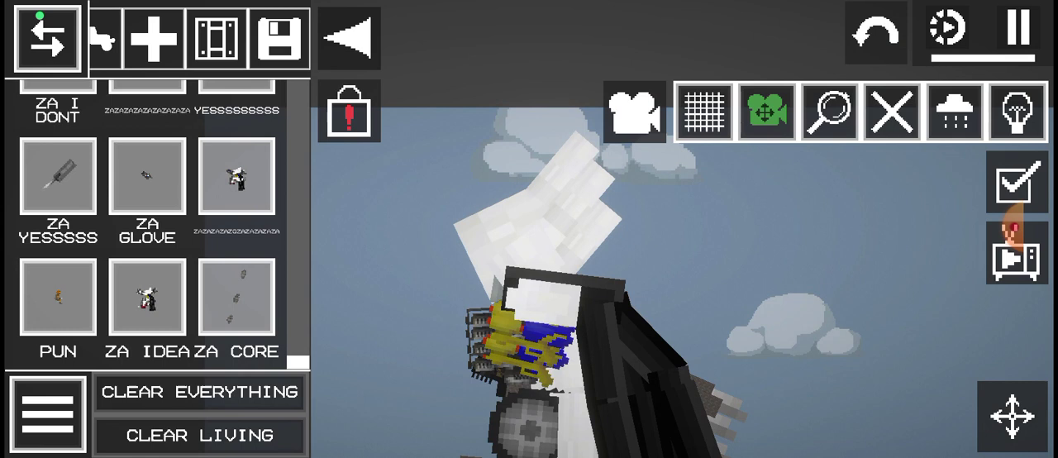